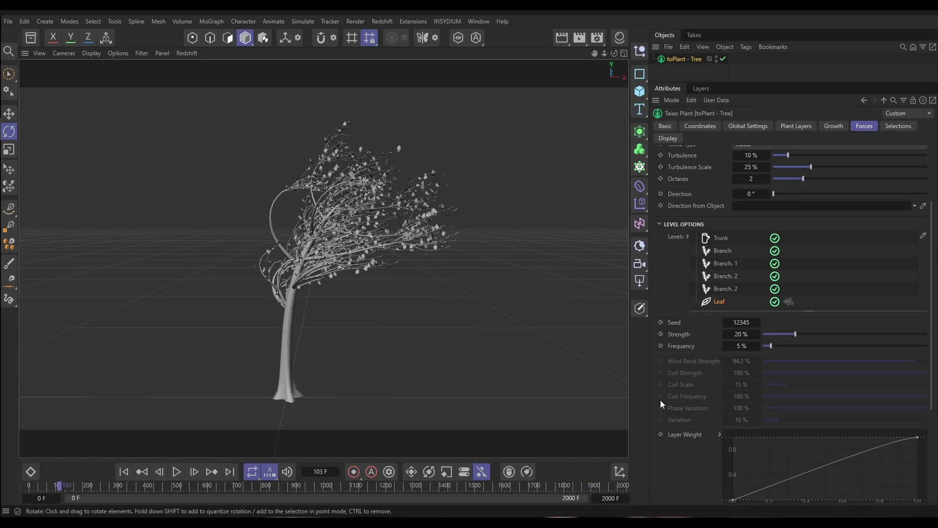
# Orient the leaves with 20.7° twist, 100% twist variation and an 88.5° angle
pyautogui.click(790, 126)
pyautogui.click(775, 264)
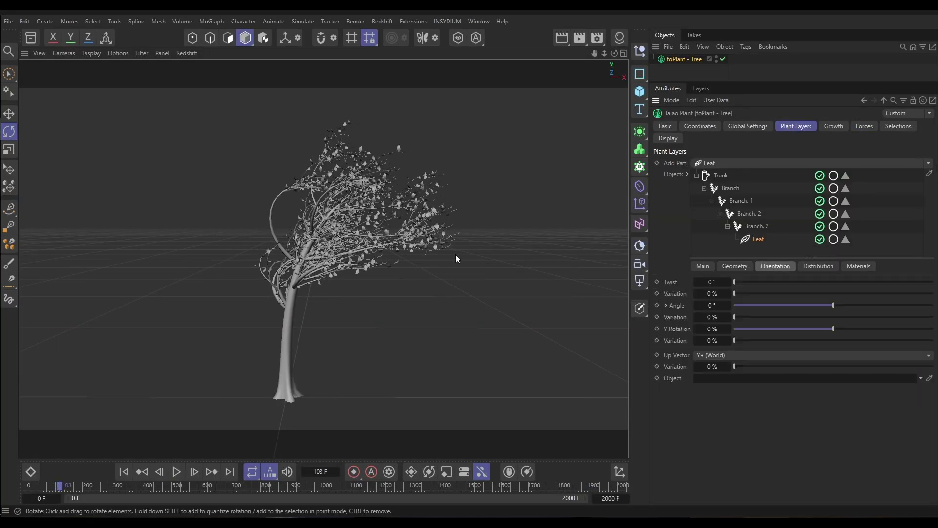
pyautogui.moveTo(734, 305); pyautogui.dragTo(932, 305)
pyautogui.doubleClick(712, 293)
pyautogui.write('100')
pyautogui.press('Return')
pyautogui.moveTo(735, 281); pyautogui.dragTo(745, 282)
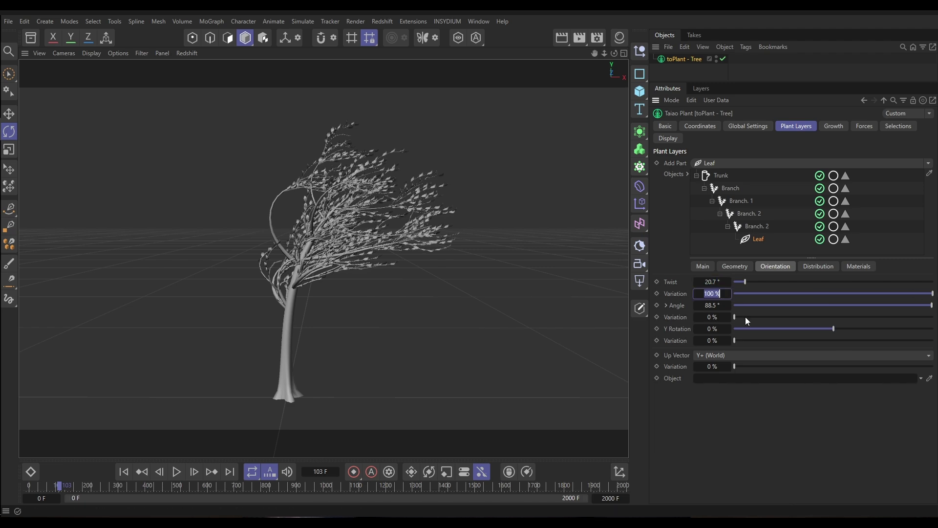
# Set the Leaf wind Strength to 25% and Frequency to 100%, then play the animation
pyautogui.click(865, 126)
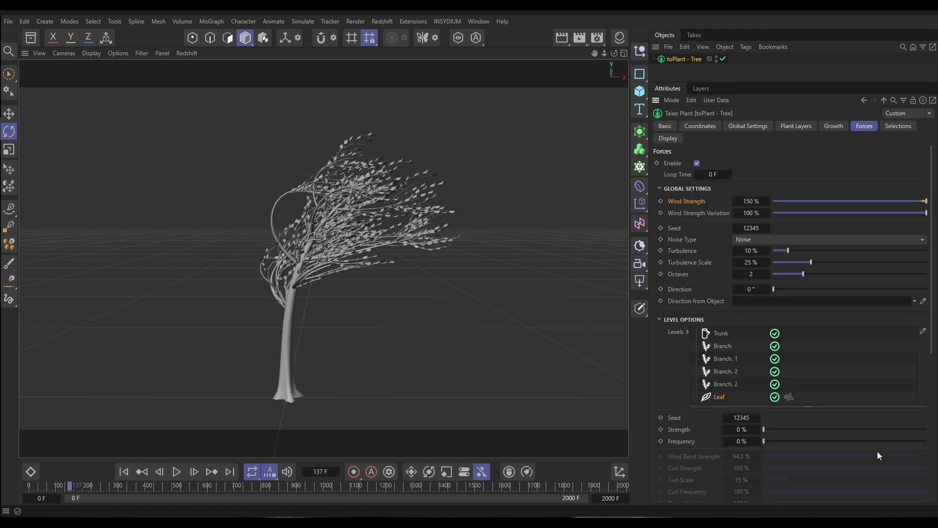
pyautogui.moveTo(764, 430); pyautogui.dragTo(804, 429)
pyautogui.doubleClick(742, 441)
pyautogui.write('100')
pyautogui.press('Return')
pyautogui.press('F8')
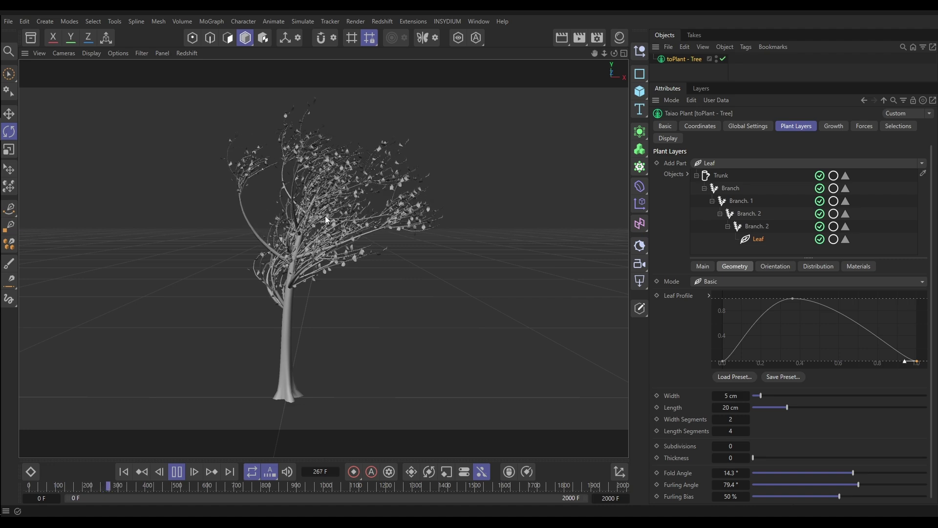
# Raise the global Wind Strength in the Forces settings from 100% to 150%
pyautogui.click(864, 126)
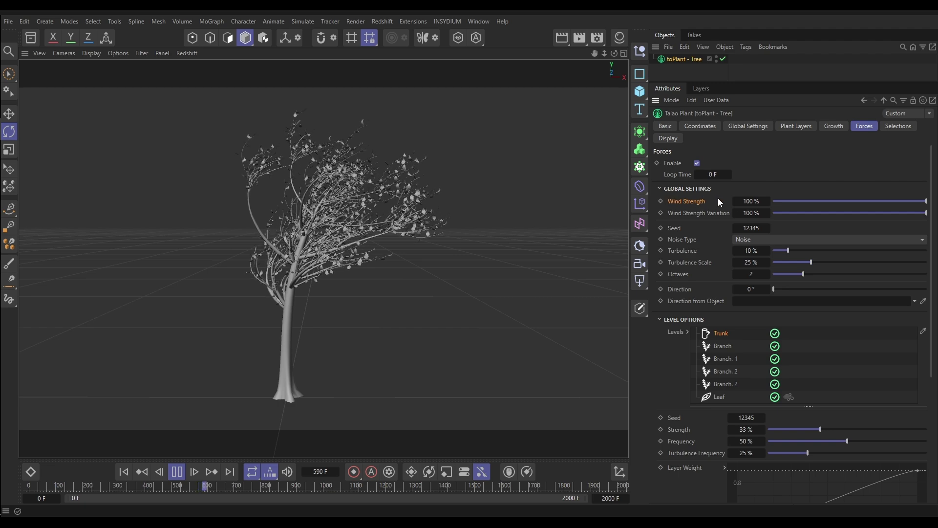
pyautogui.click(752, 201)
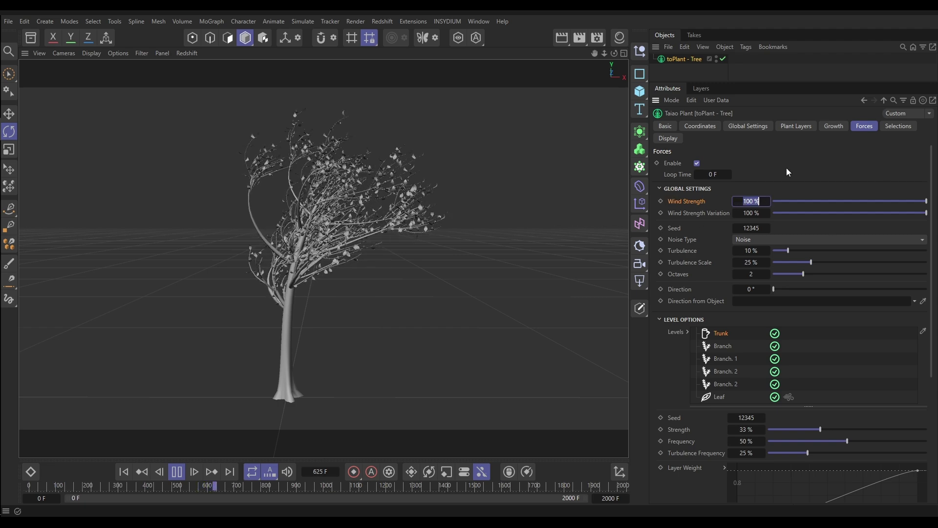
pyautogui.write('150')
pyautogui.press('Return')
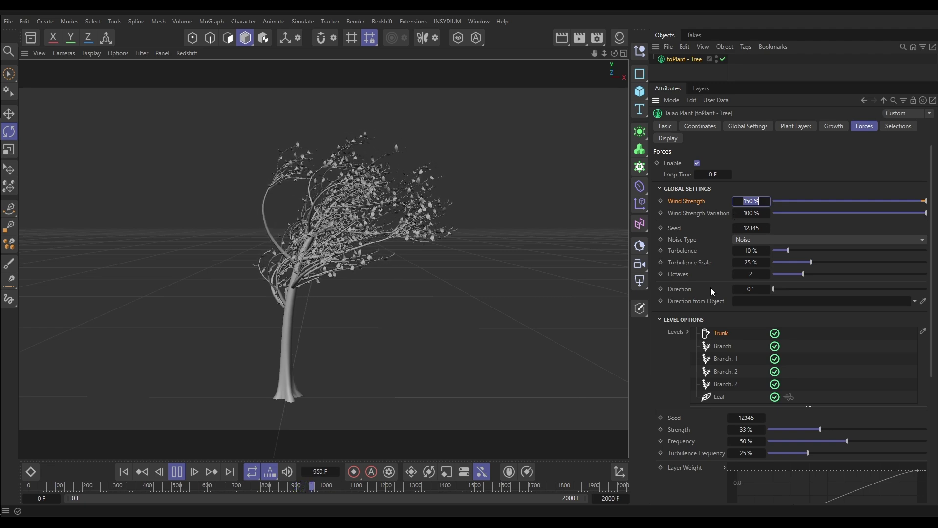
# Select the Trunk level and drag its wind Strength from 33% toward about 80%
pyautogui.click(723, 334)
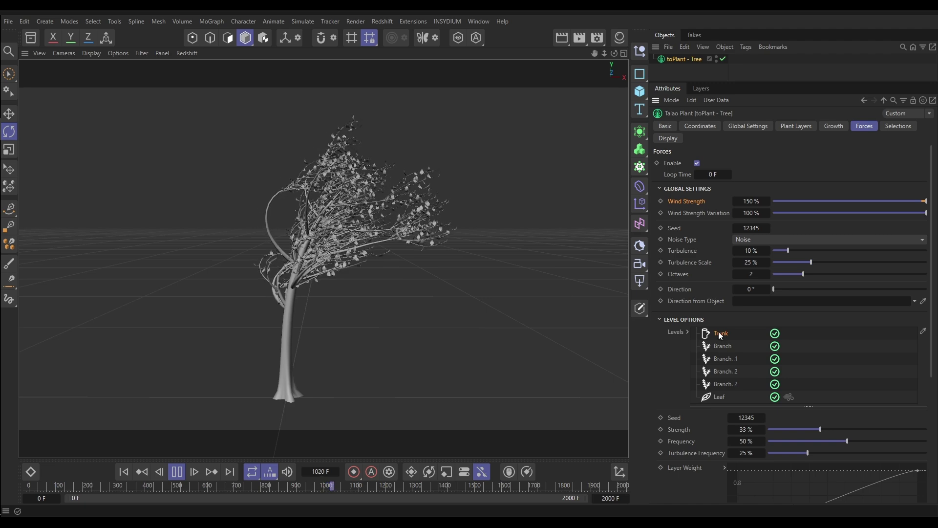
pyautogui.scroll(-2, 936, 385)
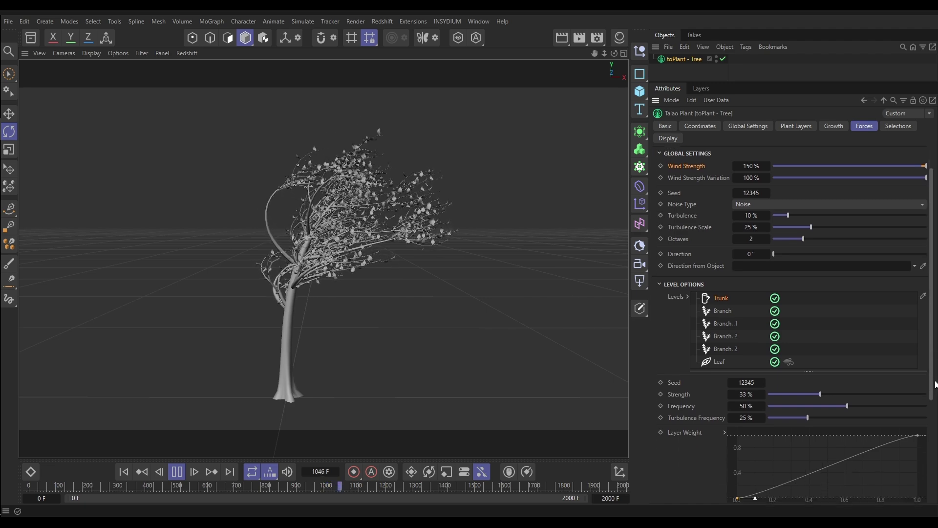
pyautogui.scroll(-3, 936, 385)
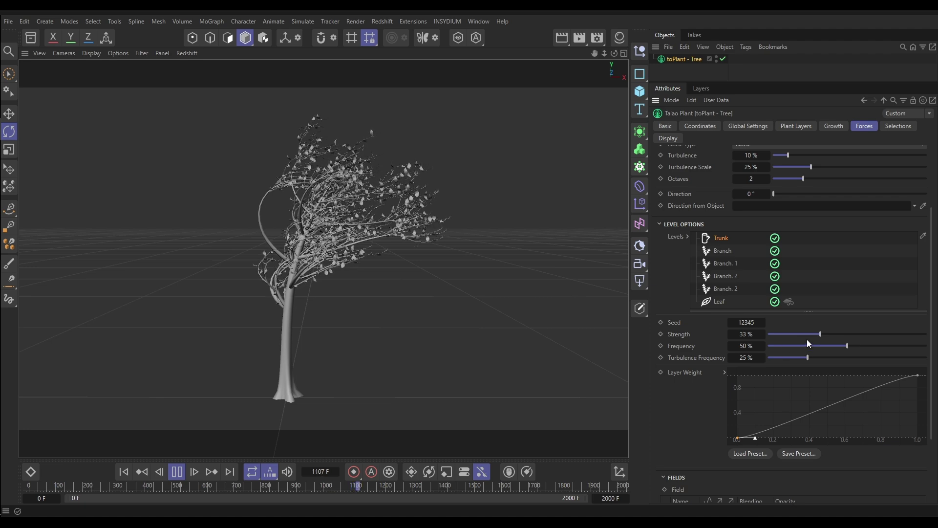
pyautogui.moveTo(826, 333)
pyautogui.mouseDown()
pyautogui.moveTo(899, 340)
pyautogui.moveTo(819, 345)
pyautogui.moveTo(914, 333)
pyautogui.moveTo(816, 339)
pyautogui.mouseUp()
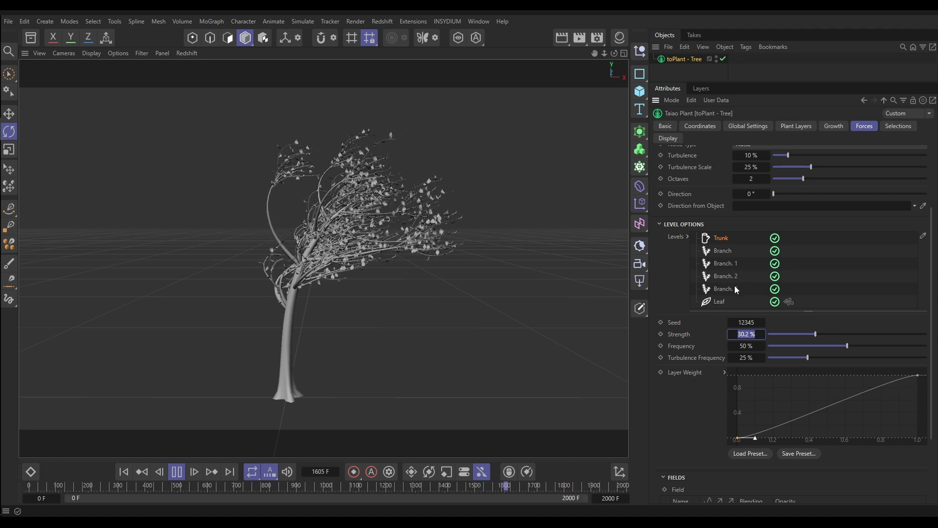
# Stop playback and enable Leaf-level wind bending with a Wind Bend Strength of 94.2%
pyautogui.click(724, 303)
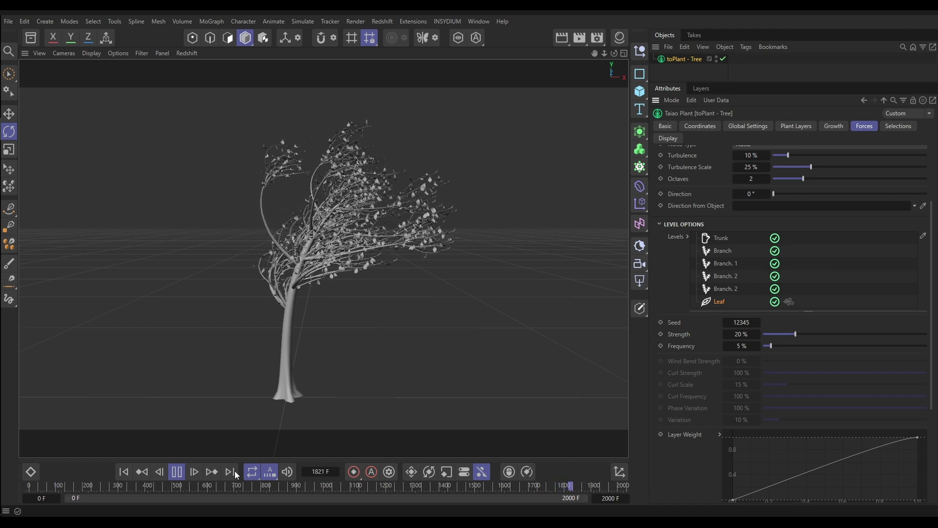
pyautogui.click(182, 475)
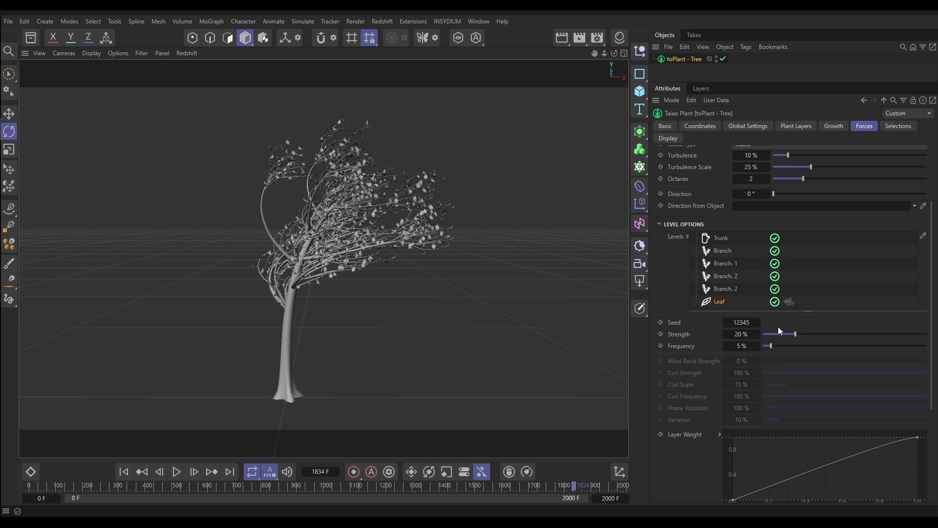
pyautogui.click(789, 302)
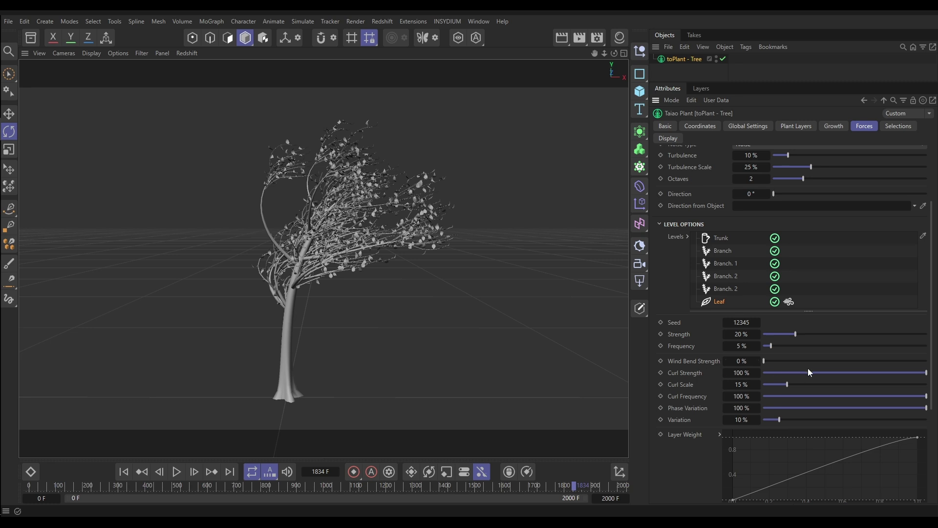
pyautogui.click(918, 360)
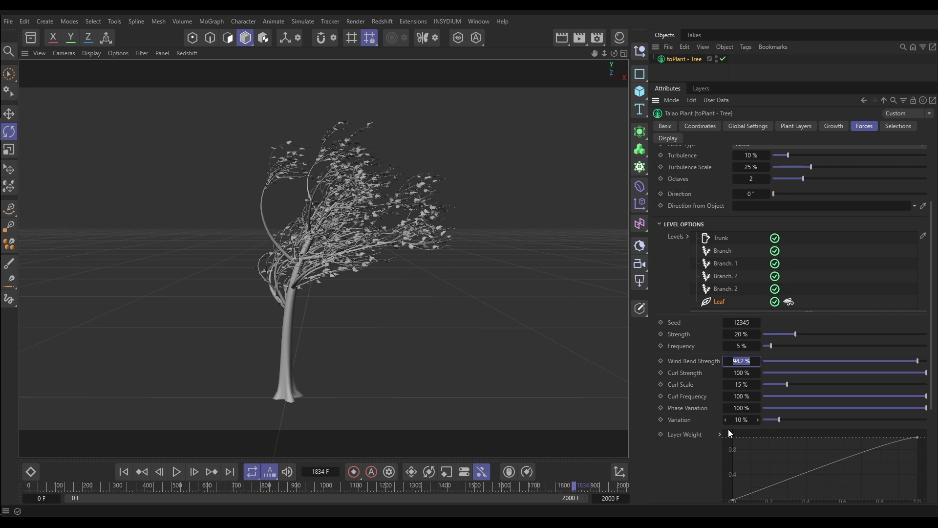
pyautogui.press('Return')
# Turn off leaf wind bending, preview playback, zero the leaf wind Frequency, and show Plant Layers
pyautogui.click(789, 302)
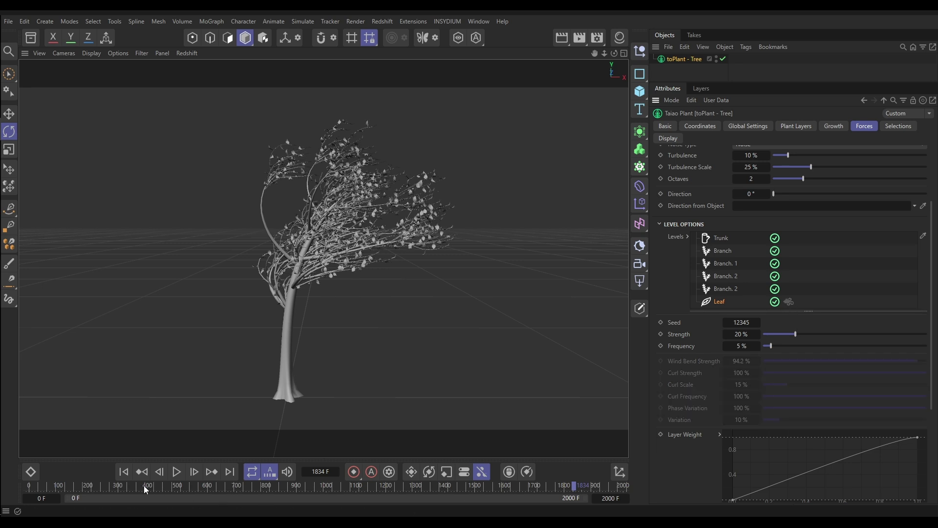
pyautogui.click(176, 472)
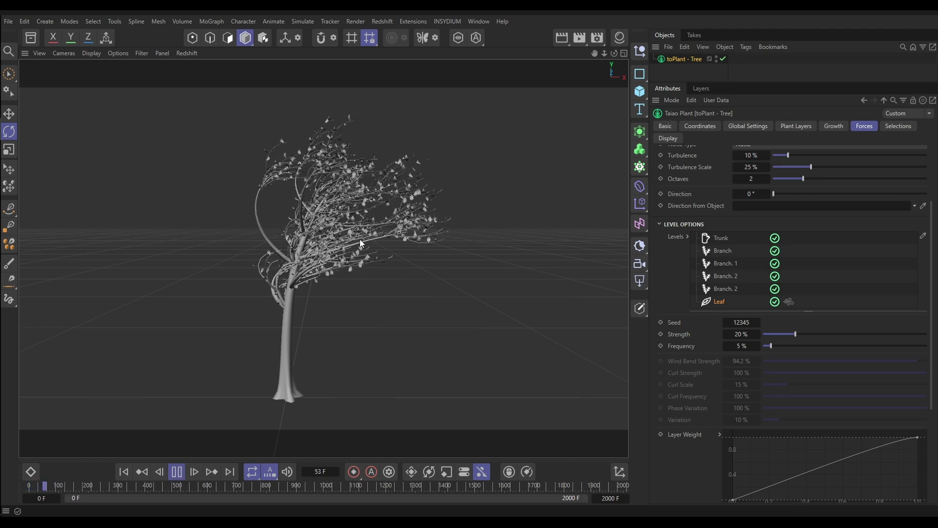
pyautogui.click(178, 472)
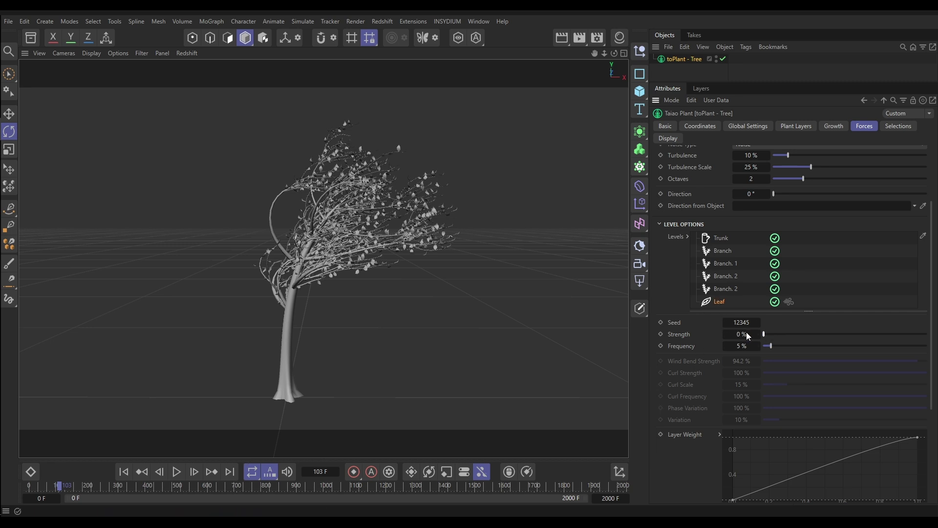
pyautogui.moveTo(770, 344); pyautogui.dragTo(764, 345)
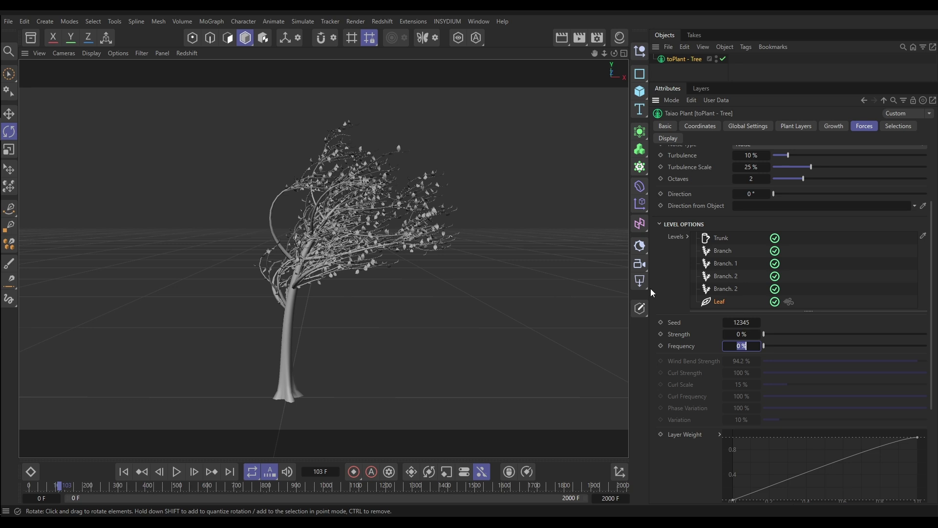
pyautogui.click(788, 127)
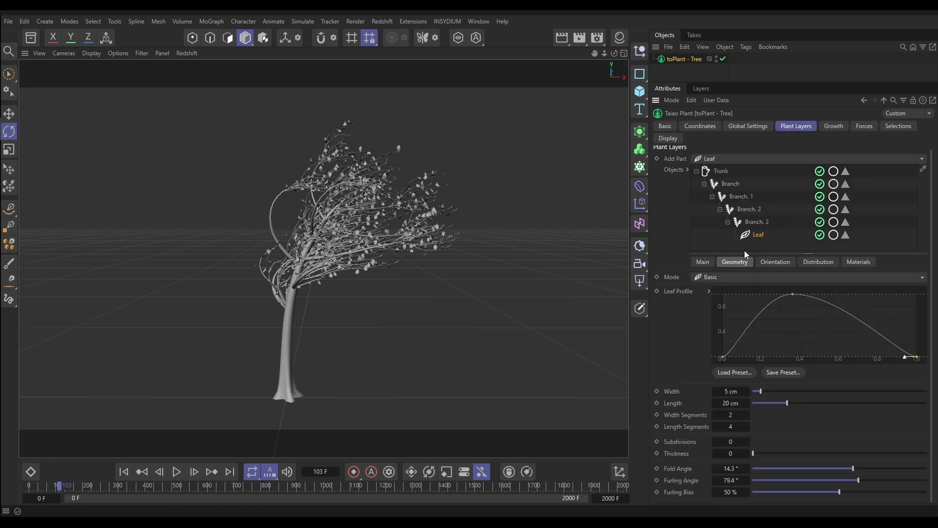
# Set leaf Angle 88.5°, Twist 20.7° and Angle Variation 16.7%, then replay from frame one
pyautogui.click(773, 262)
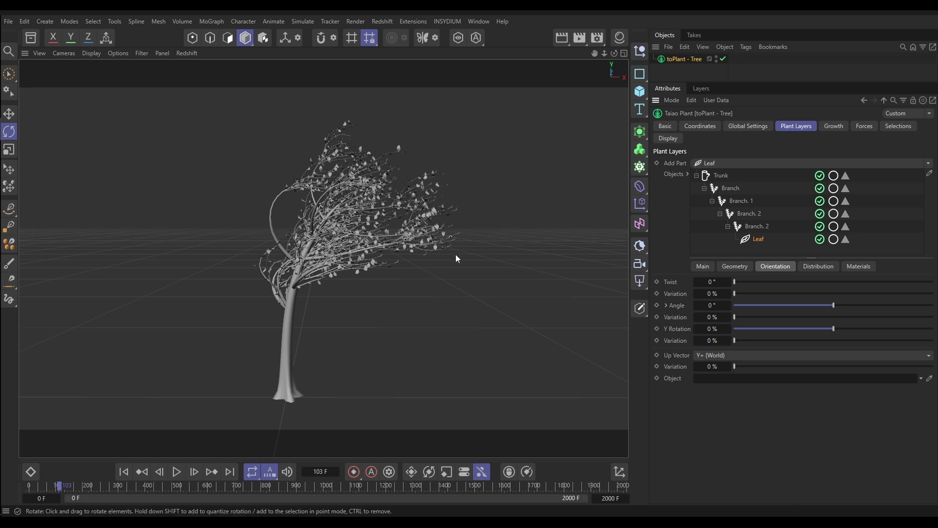
pyautogui.moveTo(861, 308); pyautogui.dragTo(927, 306)
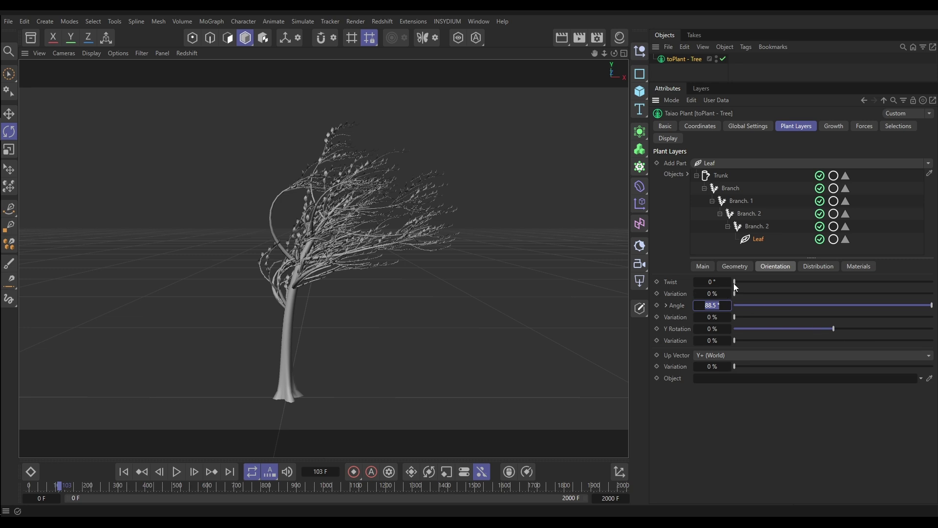
pyautogui.moveTo(735, 283); pyautogui.dragTo(934, 294)
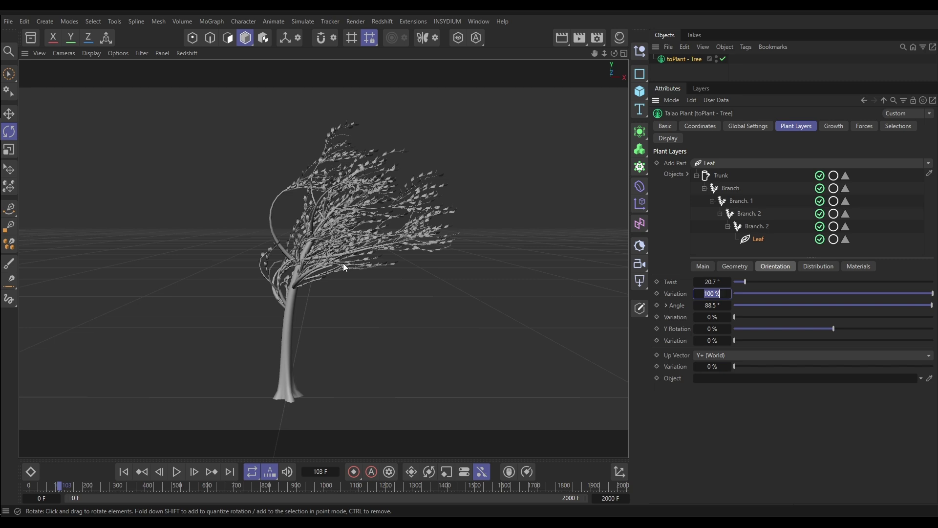
pyautogui.moveTo(740, 318); pyautogui.dragTo(767, 317)
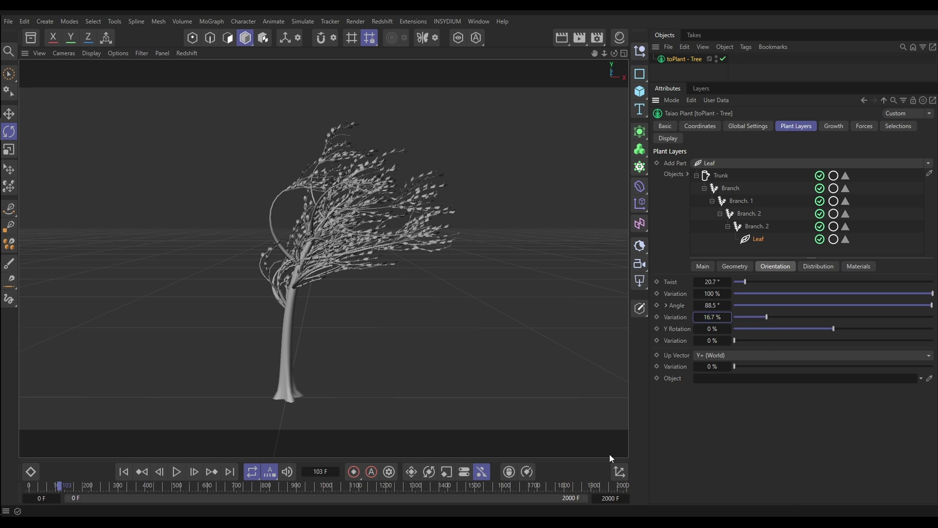
pyautogui.click(124, 471)
pyautogui.click(177, 471)
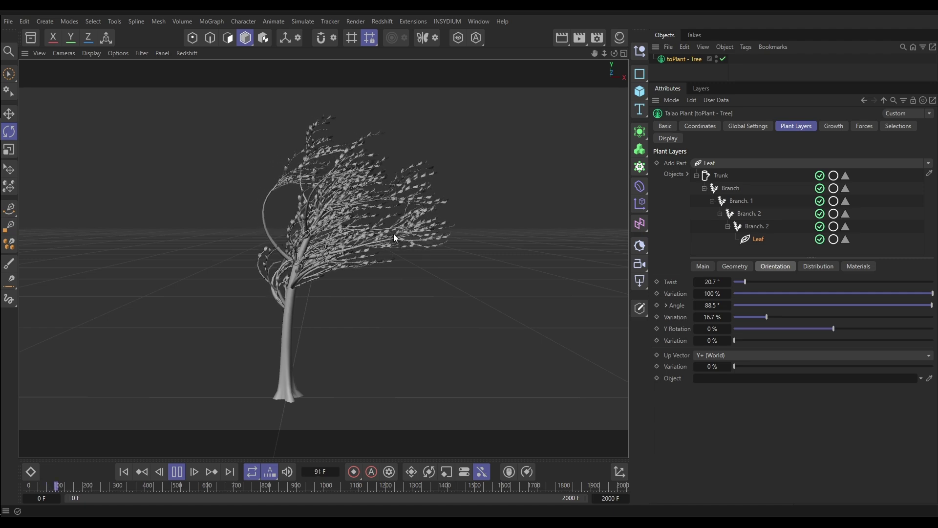
# Stop playback, set Leaf wind Strength 25% and Frequency 100%, then replay from the start
pyautogui.click(177, 472)
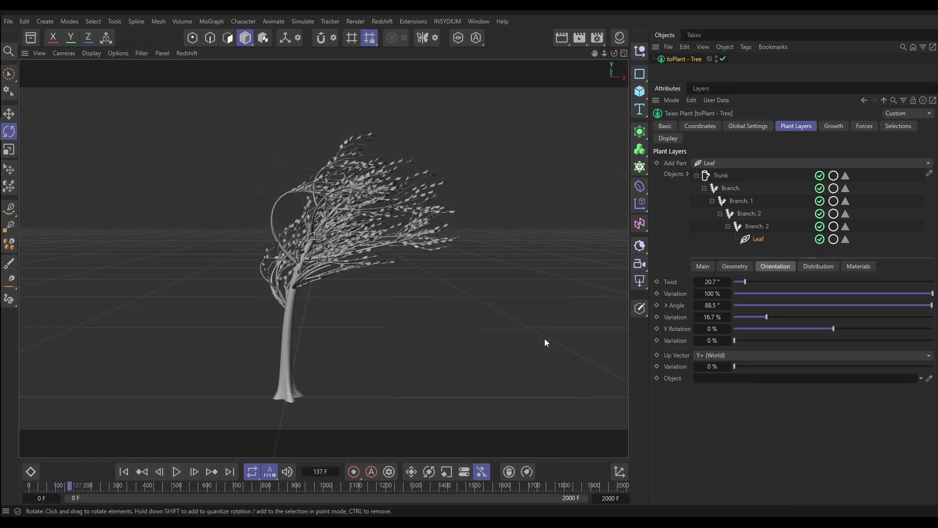
pyautogui.click(865, 126)
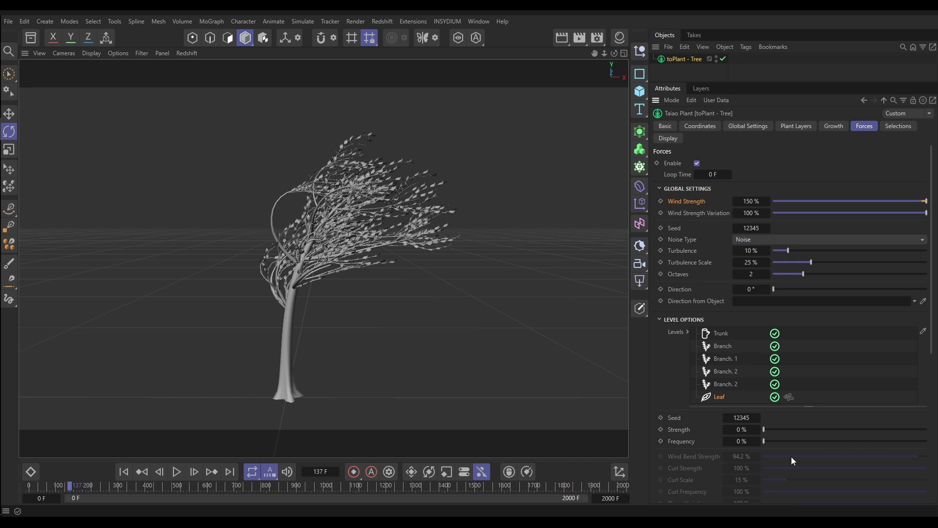
pyautogui.doubleClick(741, 429)
pyautogui.write('25')
pyautogui.press('Return')
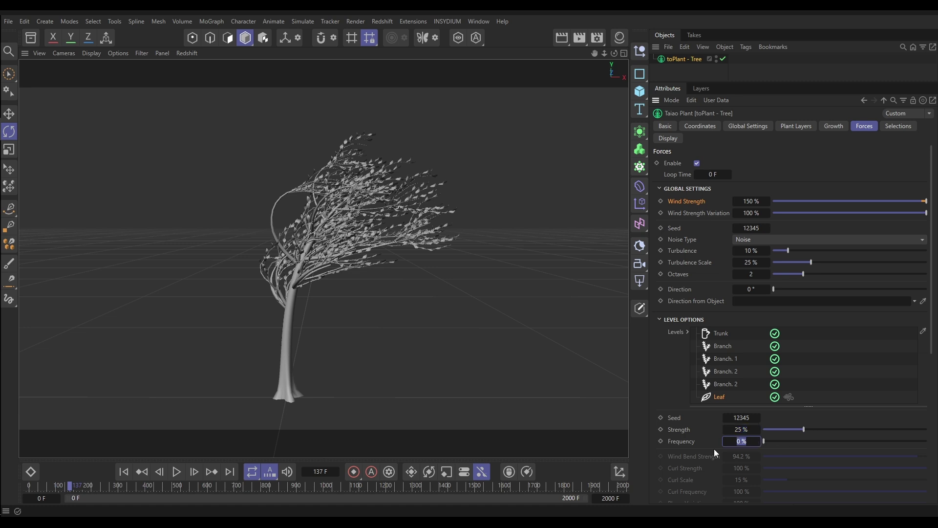
pyautogui.write('100')
pyautogui.press('Return')
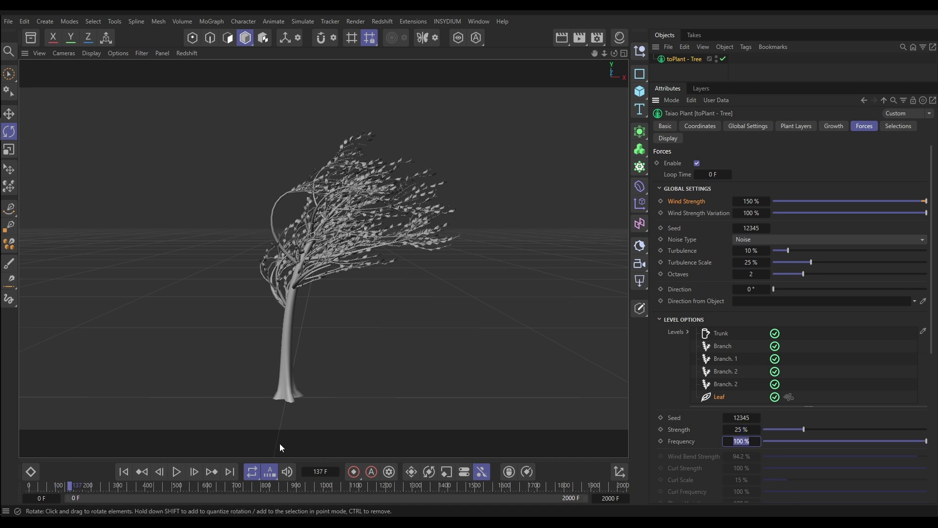
pyautogui.click(125, 471)
pyautogui.click(177, 472)
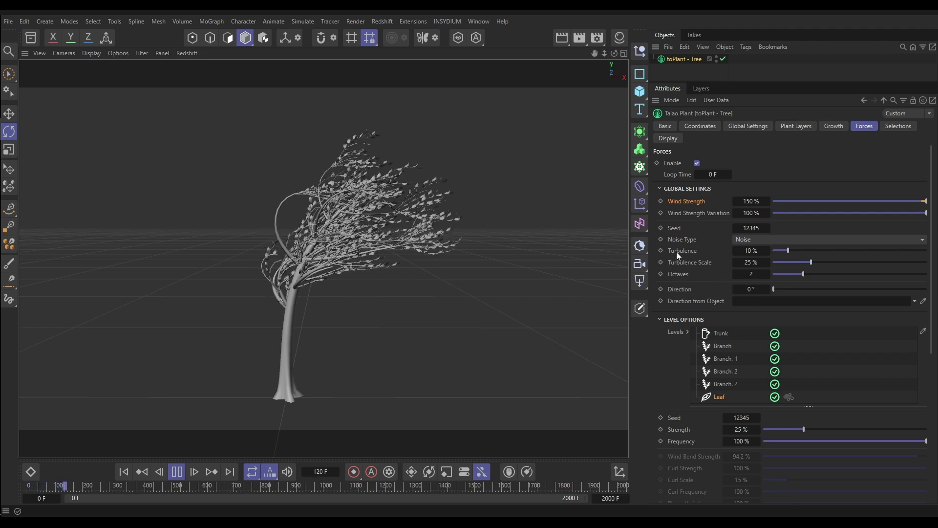
# Drag the global wind Turbulence up to 54% while the animation plays
pyautogui.moveTo(797, 249); pyautogui.dragTo(856, 254)
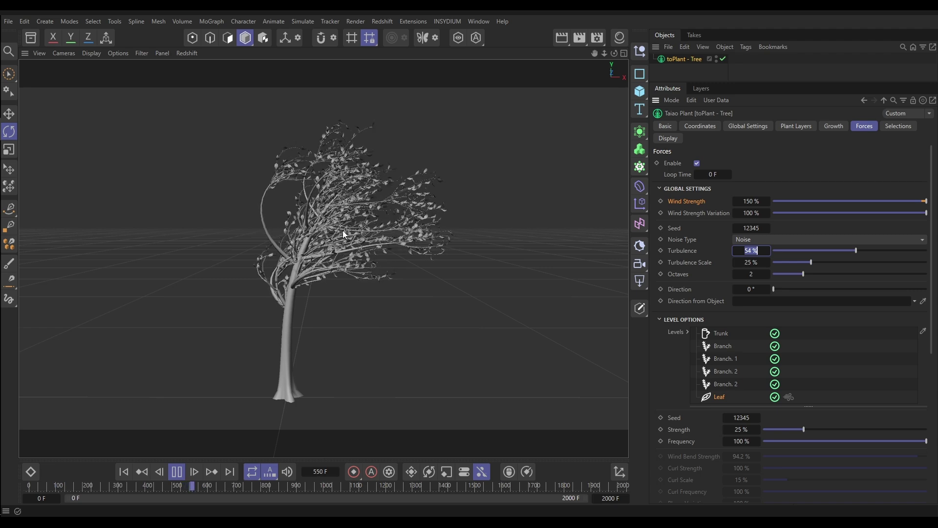
# Set leaf wind Frequency to 500%, ease Turbulence to 35.9%, then raise Frequency to 800%
pyautogui.click(724, 445)
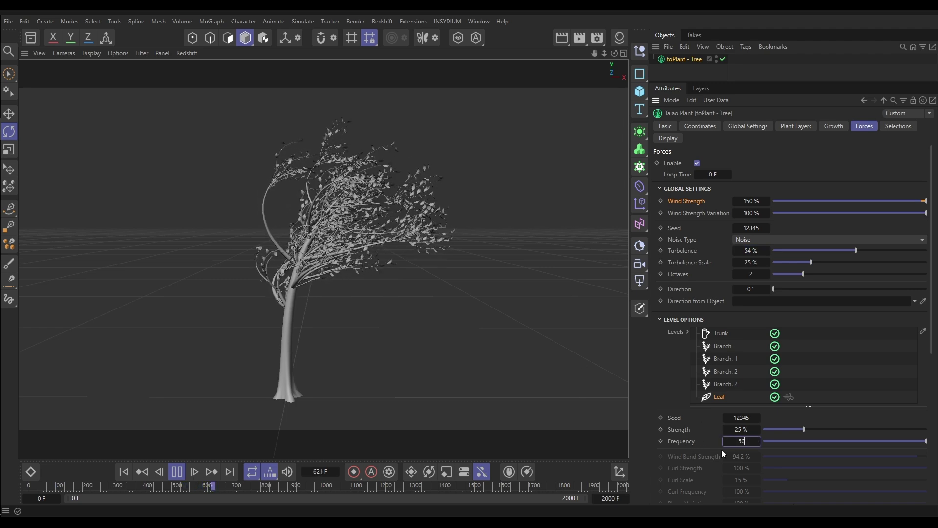
pyautogui.write('500')
pyautogui.press('Return')
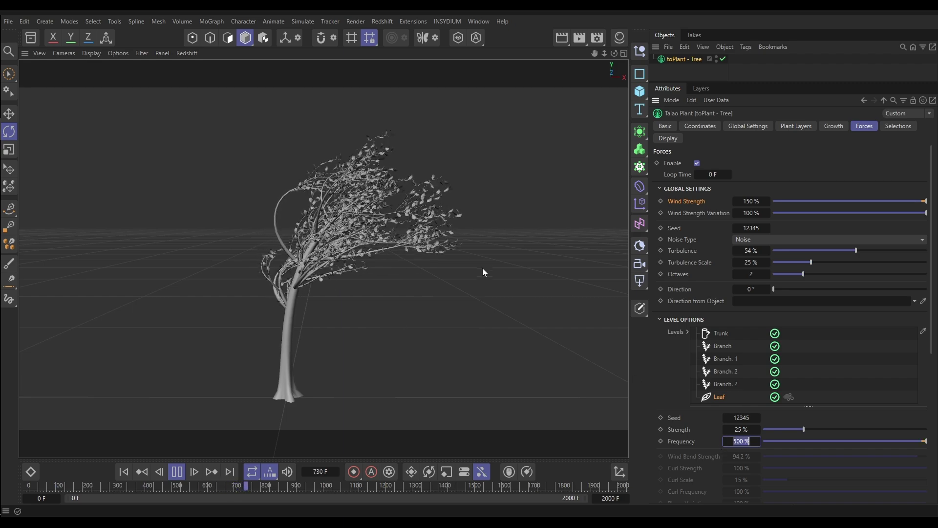
pyautogui.moveTo(846, 250); pyautogui.dragTo(826, 249)
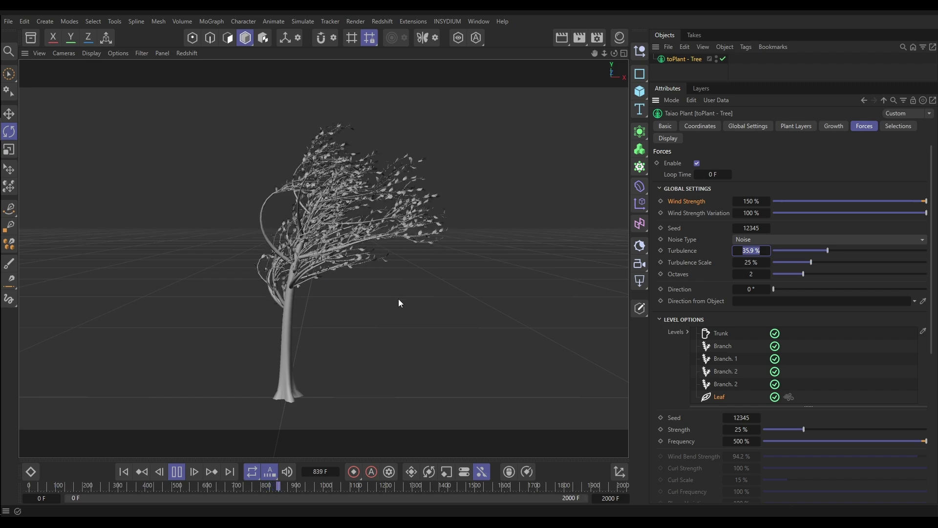
pyautogui.click(739, 440)
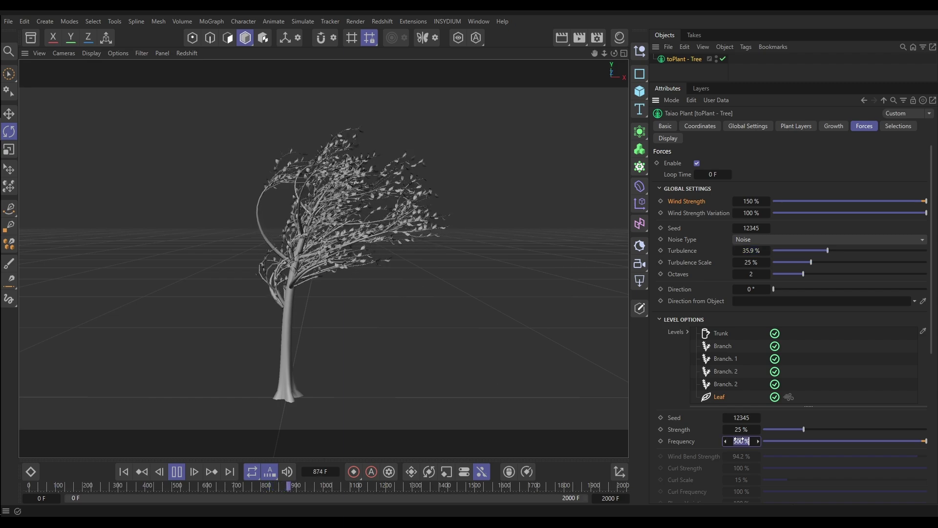
pyautogui.write('800')
pyautogui.press('Return')
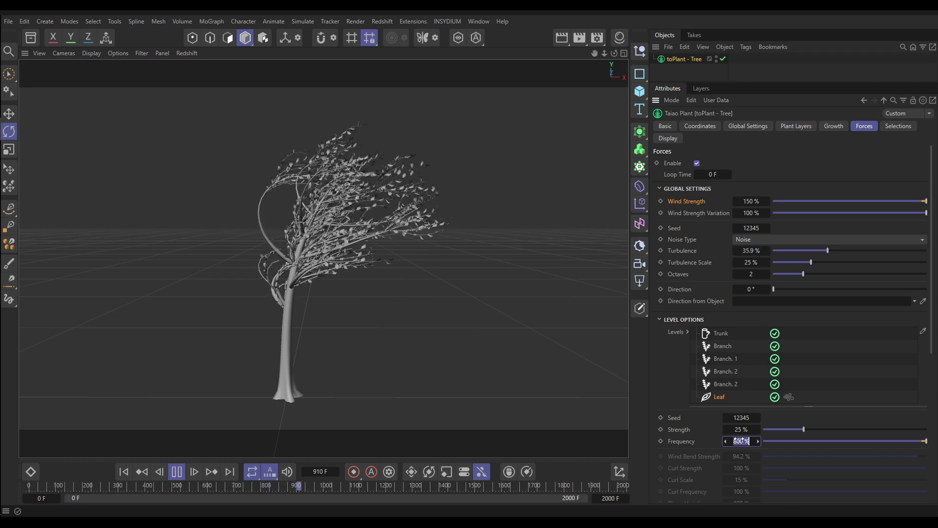